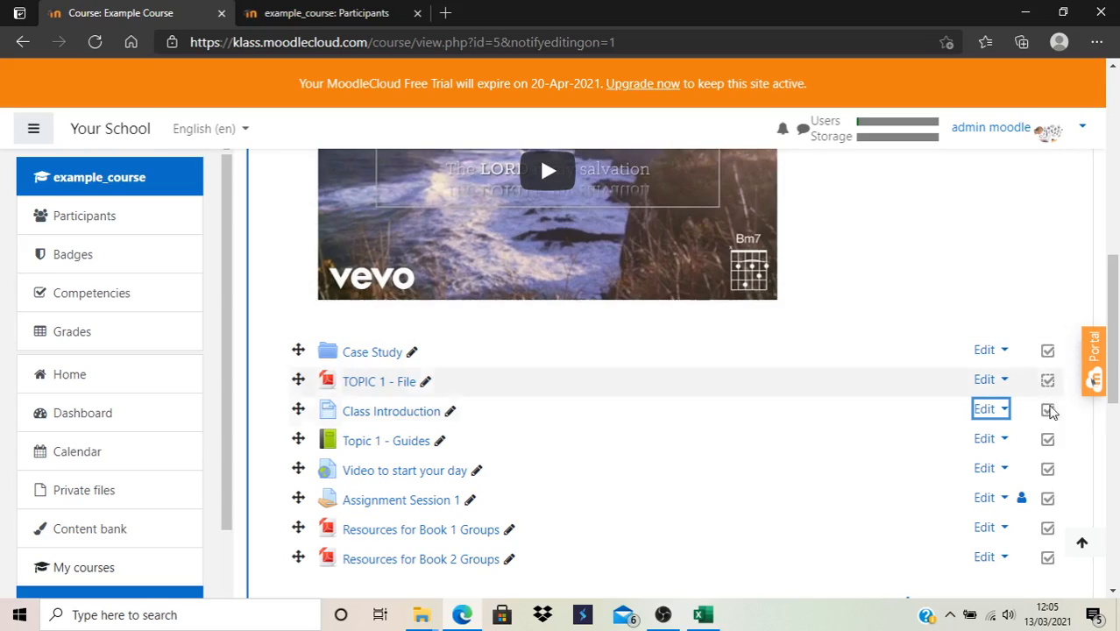
Enlarge the page view and open the settings of the Class Introduction page activity
{"action": "key", "text": "ctrl+plus"}
{"action": "key", "text": "ctrl+plus"}
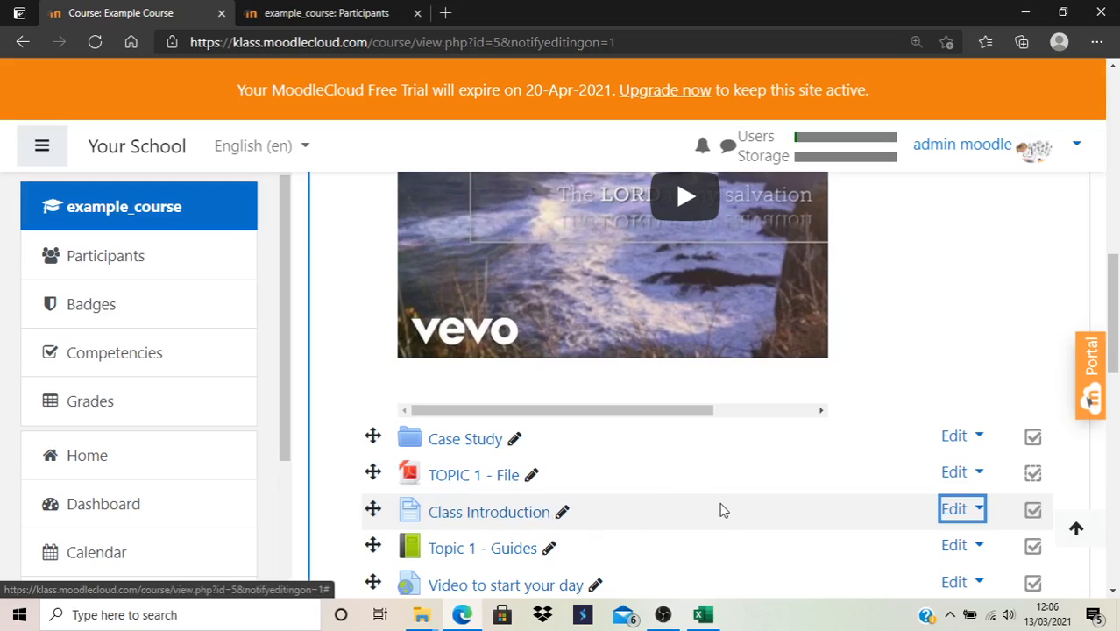
{"action": "left_click", "coordinate": [971, 511]}
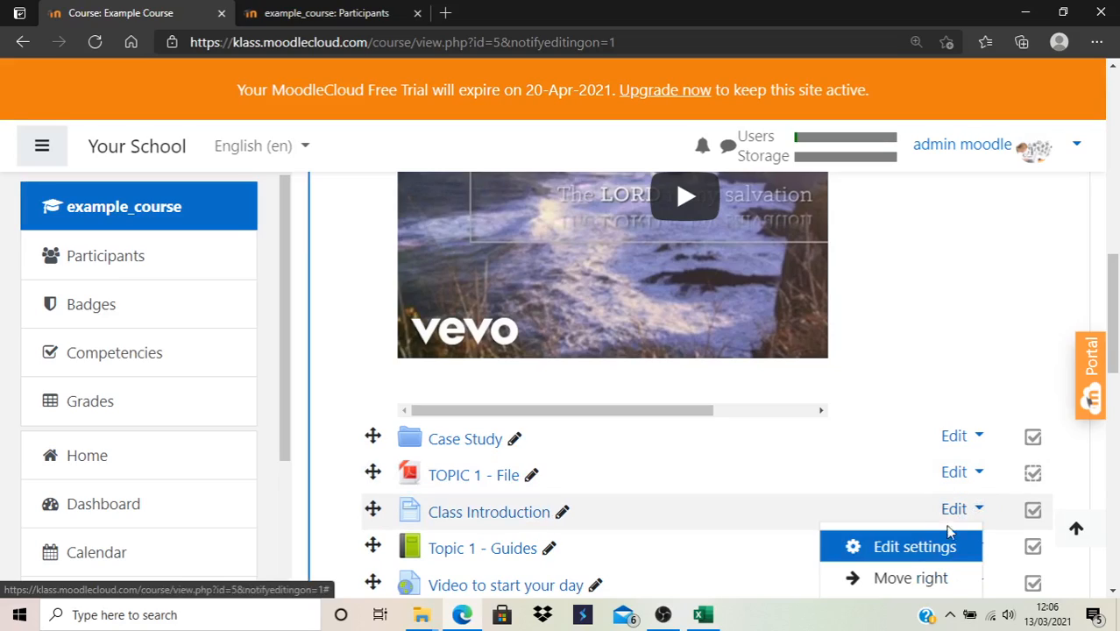
{"action": "left_click", "coordinate": [933, 547]}
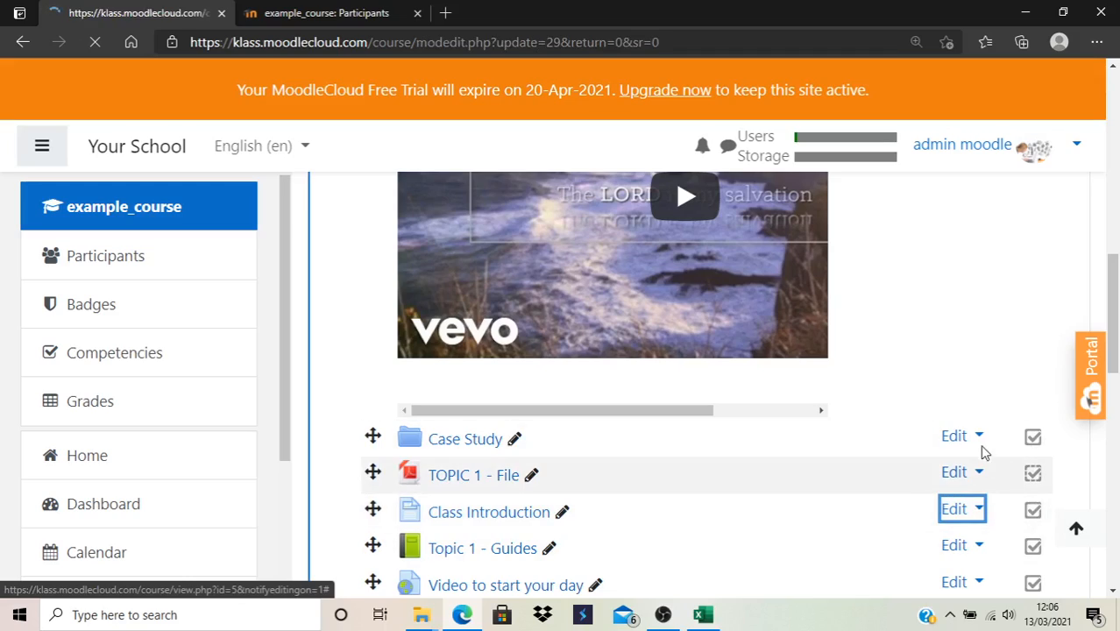
{"action": "scroll", "coordinate": [817, 425], "scroll_direction": "down", "scroll_amount": 2}
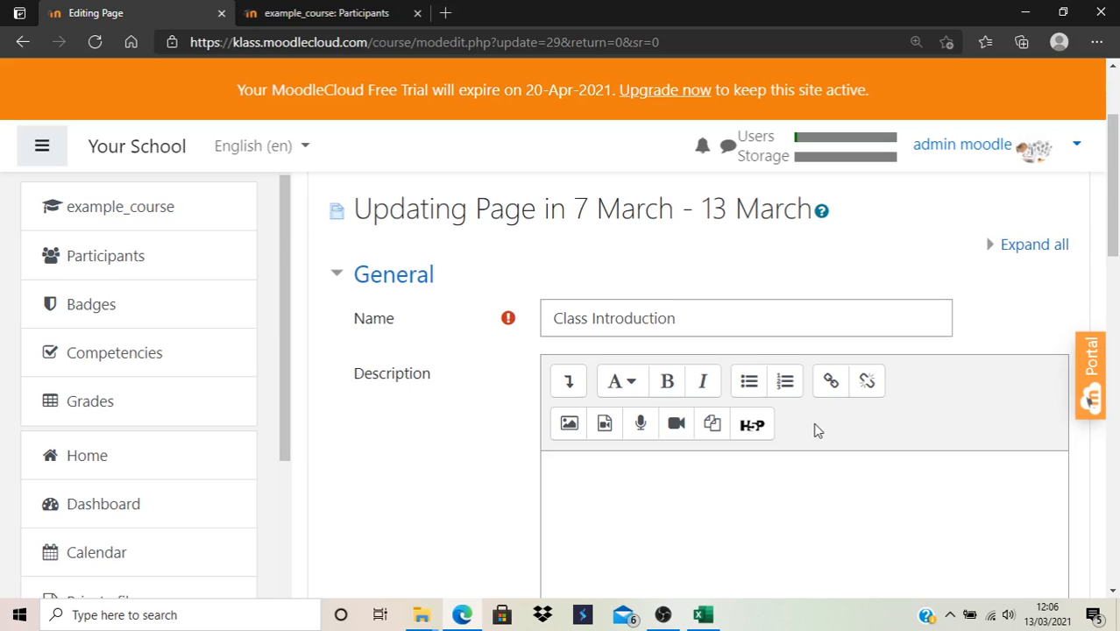
{"action": "scroll", "coordinate": [816, 429], "scroll_direction": "down", "scroll_amount": 10}
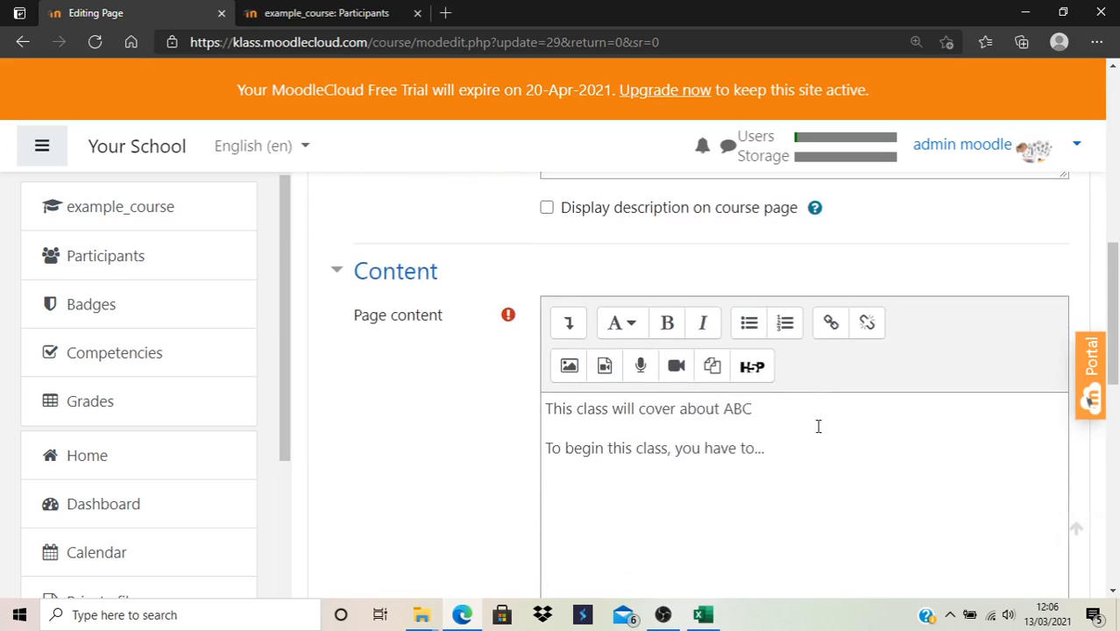
{"action": "scroll", "coordinate": [822, 431], "scroll_direction": "down", "scroll_amount": 4}
{"action": "scroll", "coordinate": [823, 430], "scroll_direction": "up", "scroll_amount": 3}
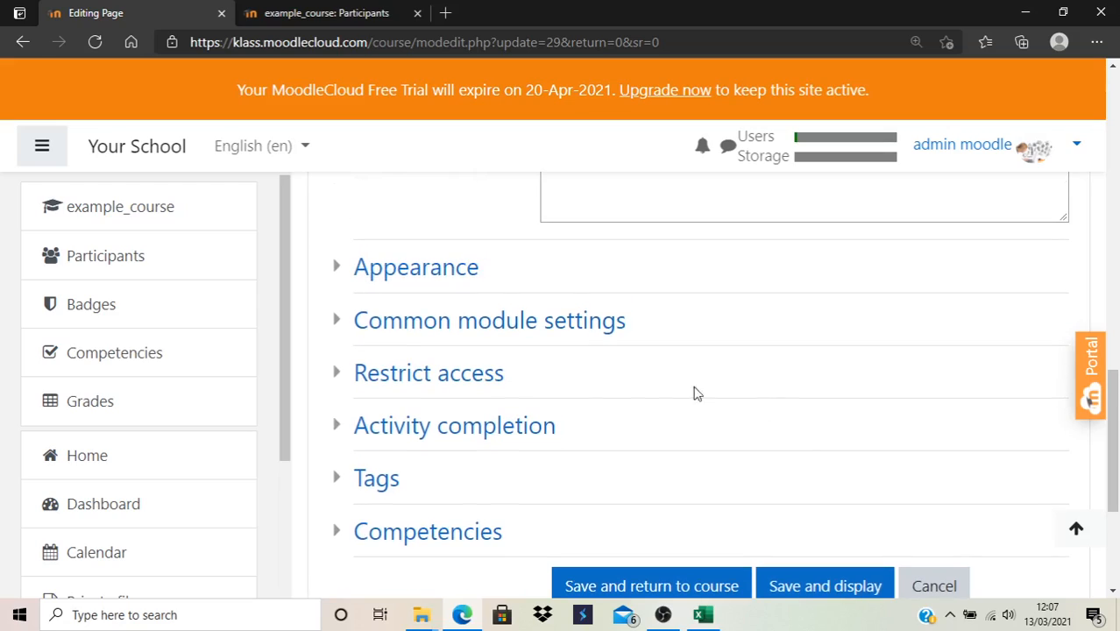
Set Class Introduction's completion tracking to "Show activity as complete when conditions are met", require students to view it, and save back to the course
{"action": "left_click", "coordinate": [355, 438]}
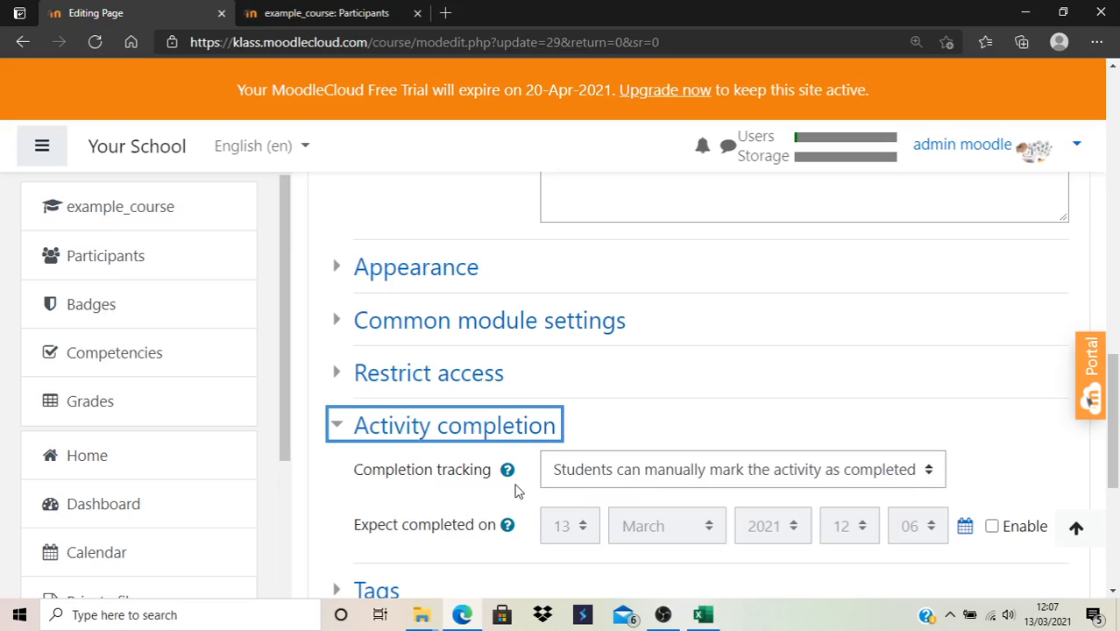
{"action": "left_click", "coordinate": [612, 486]}
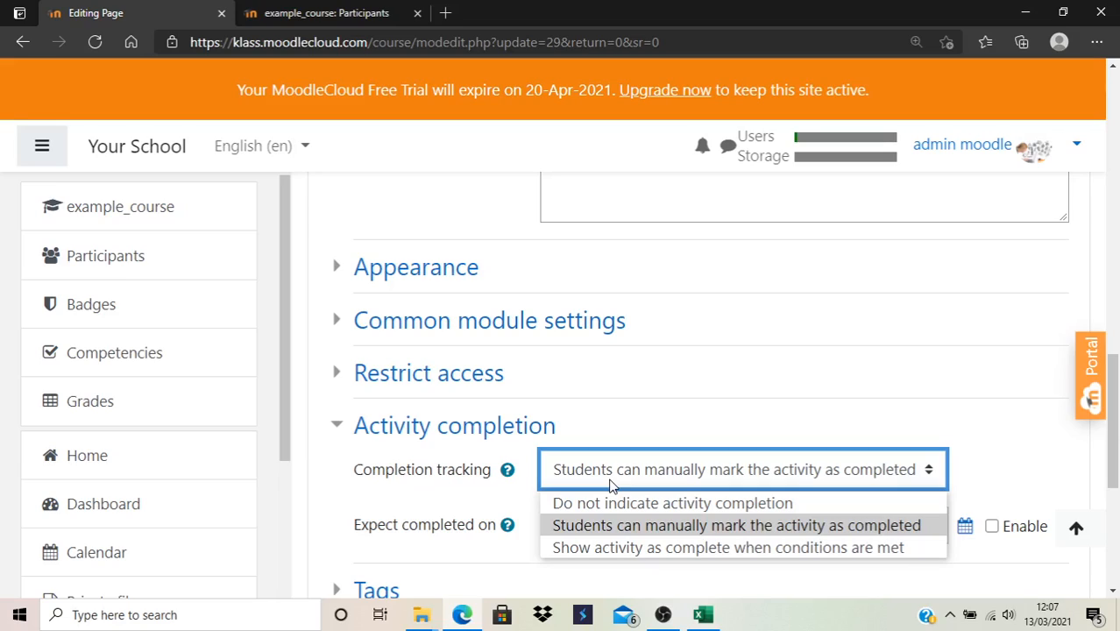
{"action": "left_click", "coordinate": [624, 552]}
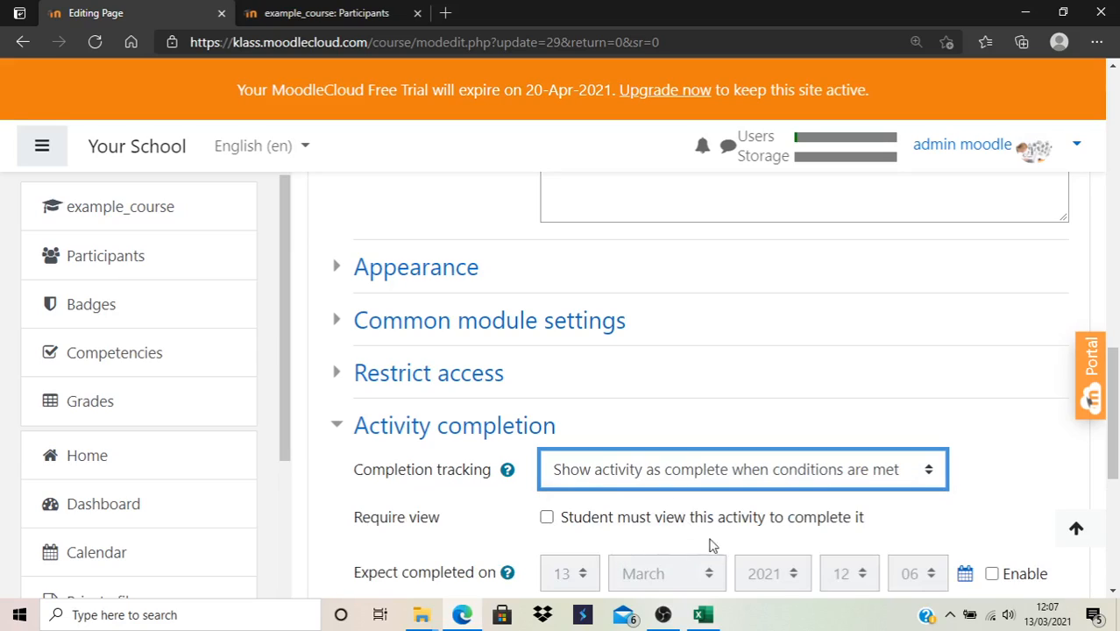
{"action": "left_click", "coordinate": [547, 517]}
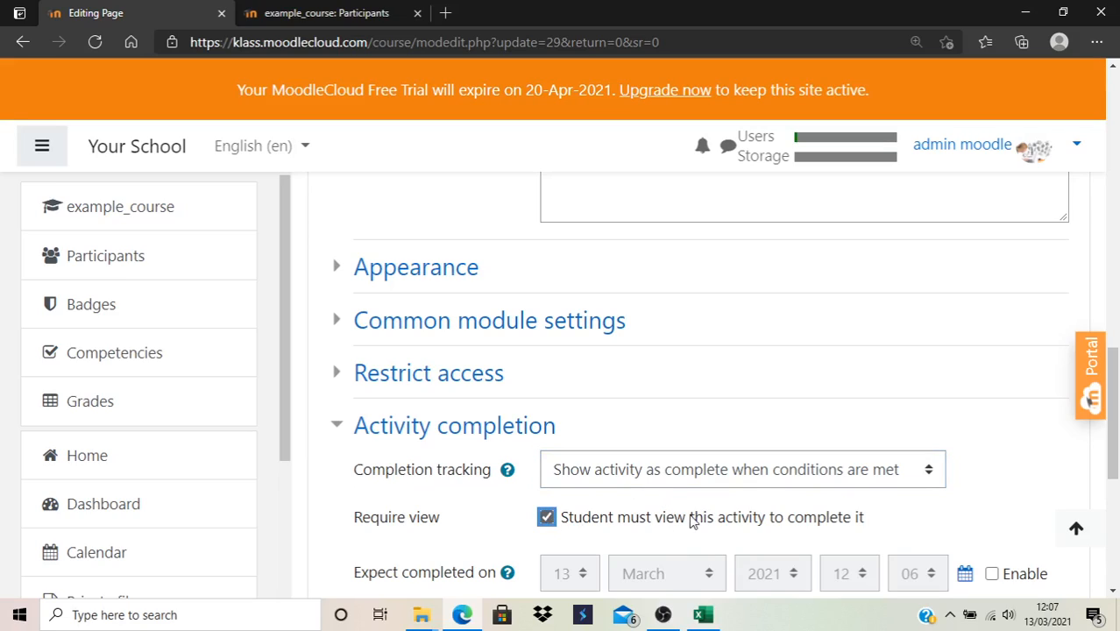
{"action": "scroll", "coordinate": [691, 521], "scroll_direction": "down", "scroll_amount": 1}
{"action": "scroll", "coordinate": [741, 500], "scroll_direction": "down", "scroll_amount": 1}
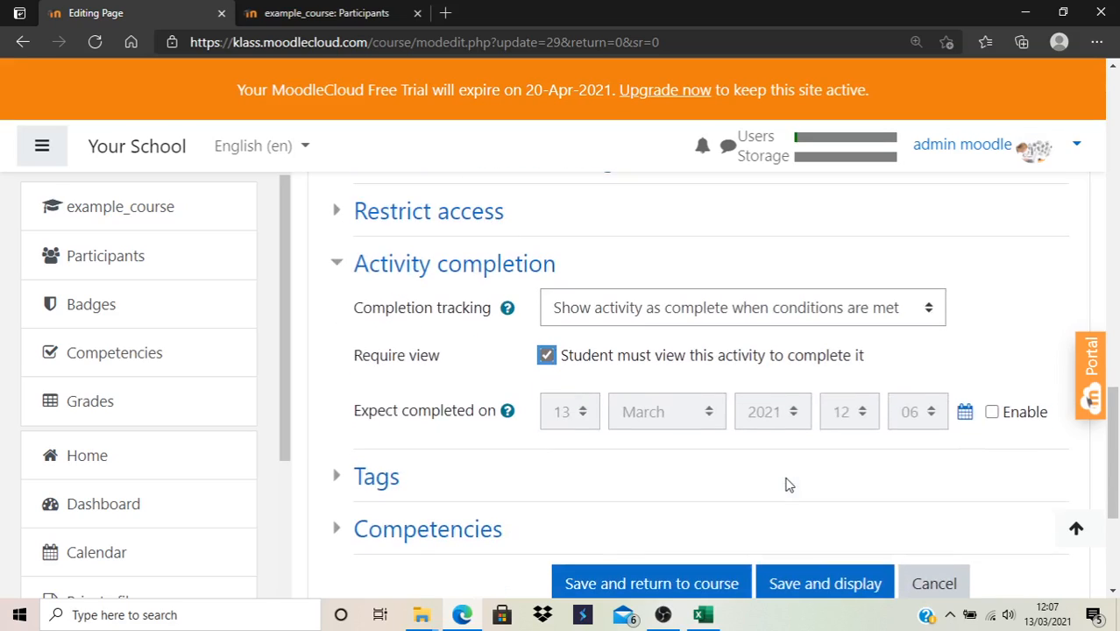
{"action": "scroll", "coordinate": [787, 483], "scroll_direction": "down", "scroll_amount": 1}
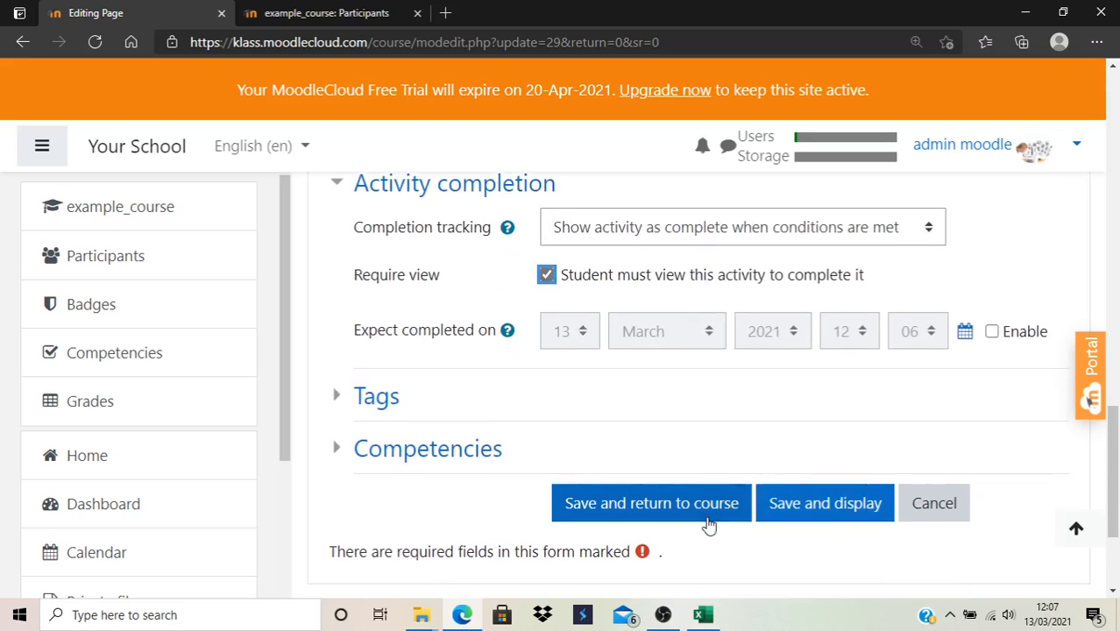
{"action": "left_click", "coordinate": [707, 515]}
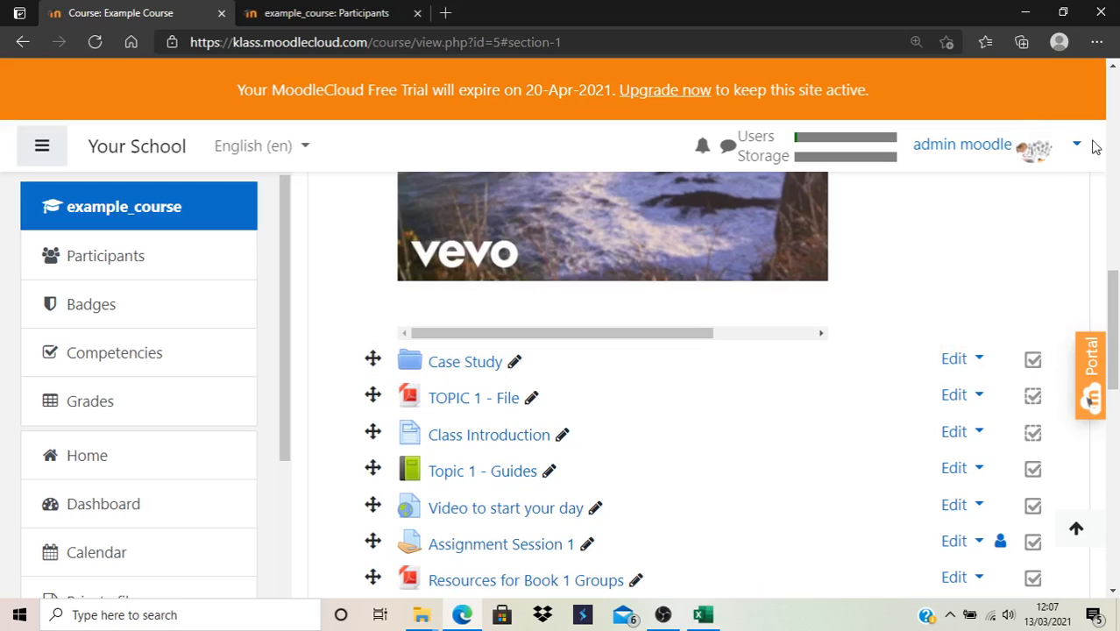
Switch to the Student role and display the 7 March - 13 March activities with their completion boxes
{"action": "left_click", "coordinate": [1067, 153]}
{"action": "left_click", "coordinate": [996, 424]}
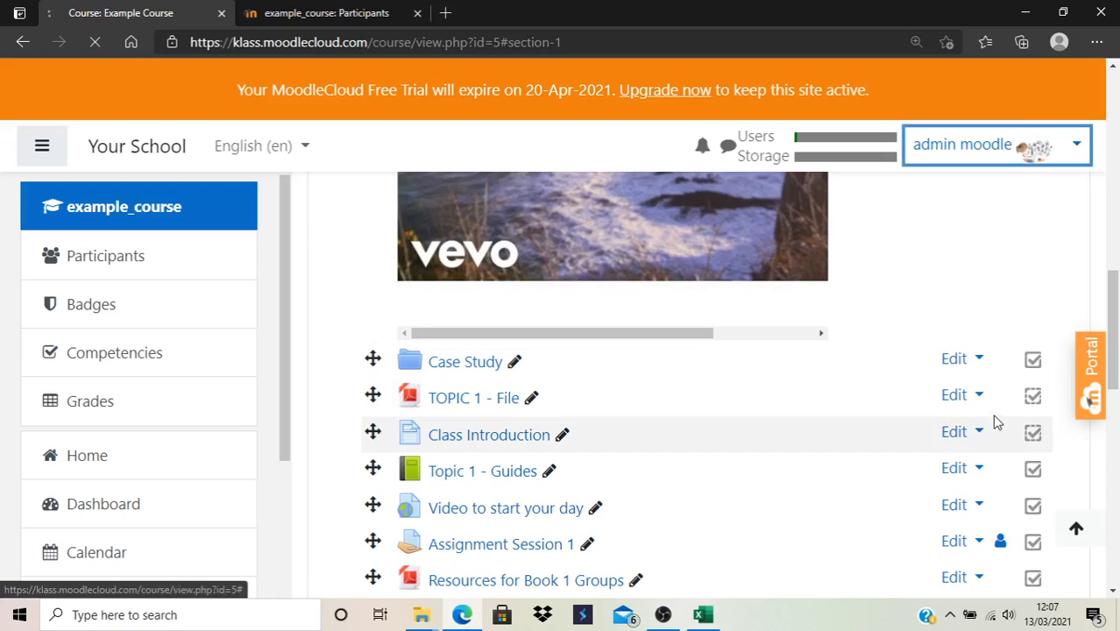
{"action": "scroll", "coordinate": [452, 420], "scroll_direction": "down", "scroll_amount": 3}
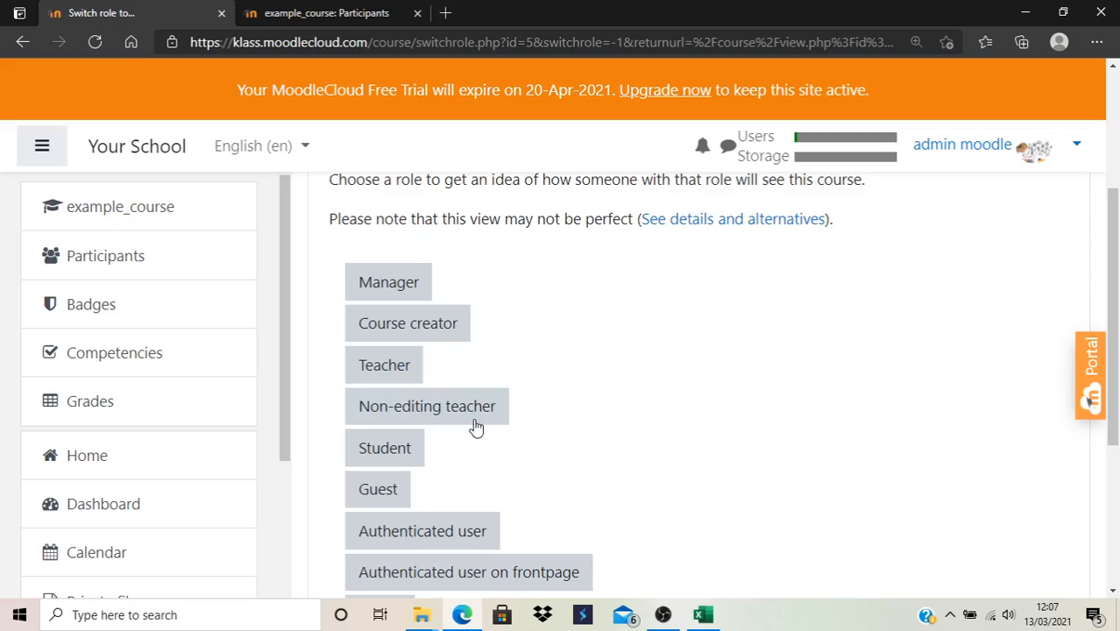
{"action": "left_click", "coordinate": [387, 460]}
{"action": "scroll", "coordinate": [970, 377], "scroll_direction": "down", "scroll_amount": 5}
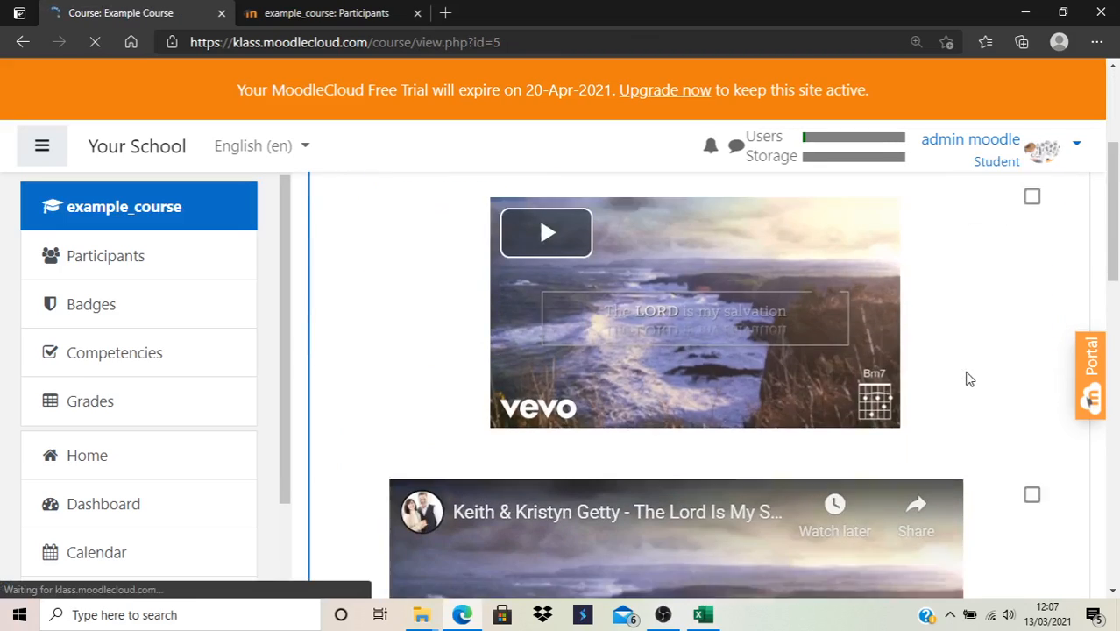
{"action": "scroll", "coordinate": [970, 379], "scroll_direction": "down", "scroll_amount": 1}
{"action": "scroll", "coordinate": [955, 383], "scroll_direction": "up", "scroll_amount": 2}
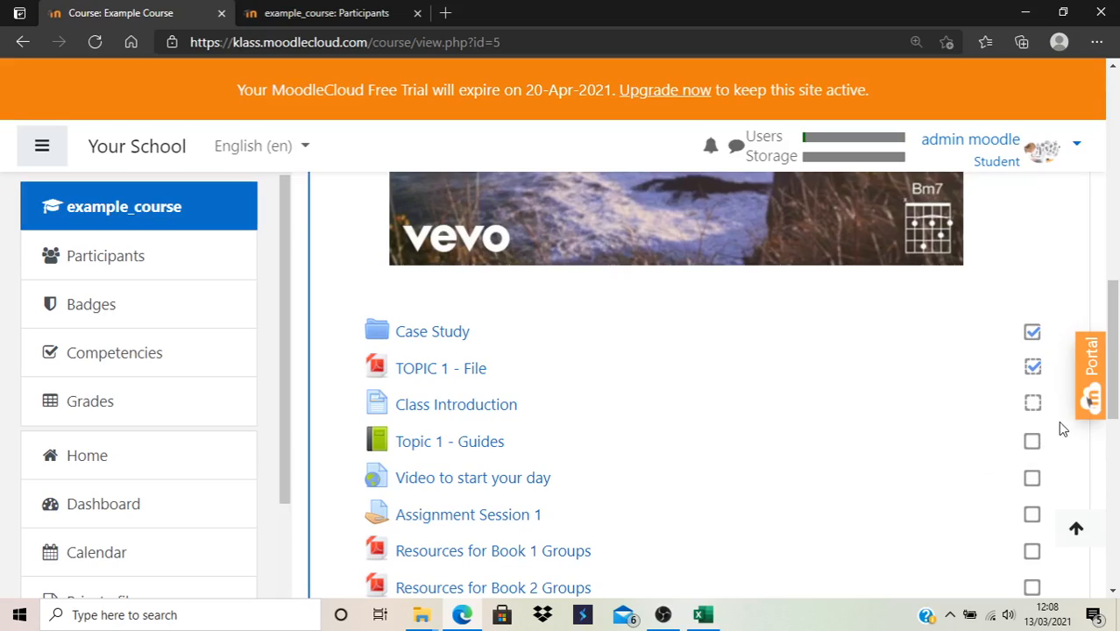
Try manually marking Topic 1 - Guides, Video to start your day and Assignment Session 1 as complete, and clear the marks again
{"action": "left_click", "coordinate": [1036, 449]}
{"action": "left_click", "coordinate": [1036, 479]}
{"action": "left_click", "coordinate": [1034, 515]}
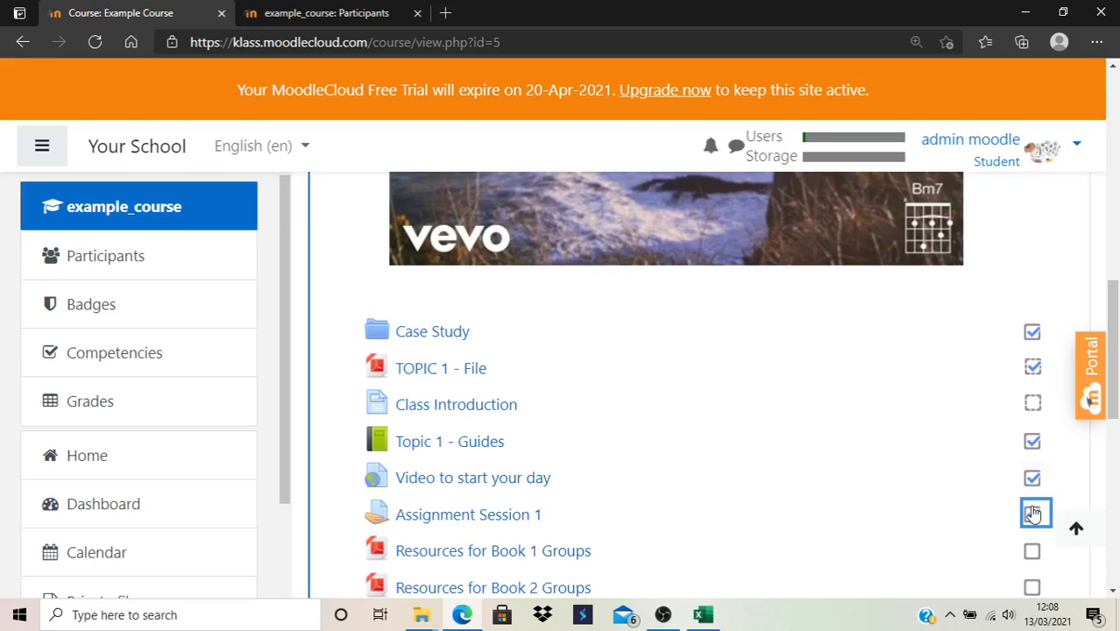
{"action": "left_click", "coordinate": [1032, 478]}
{"action": "left_click", "coordinate": [1036, 445]}
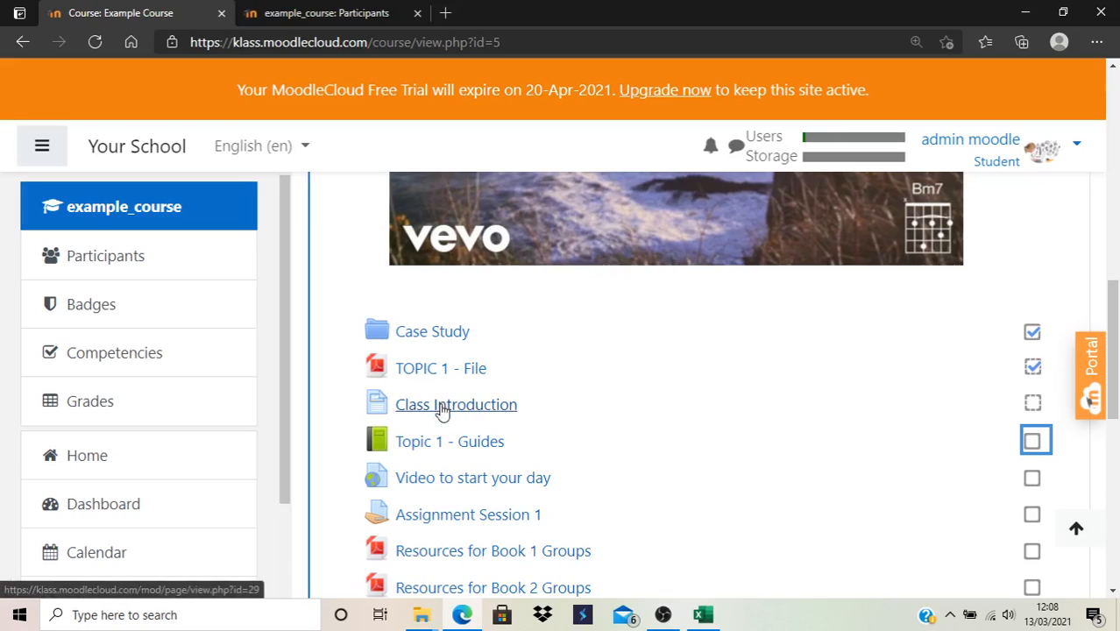
View the Class Introduction page as a student to meet its view condition, and return to the course page
{"action": "left_click", "coordinate": [442, 404]}
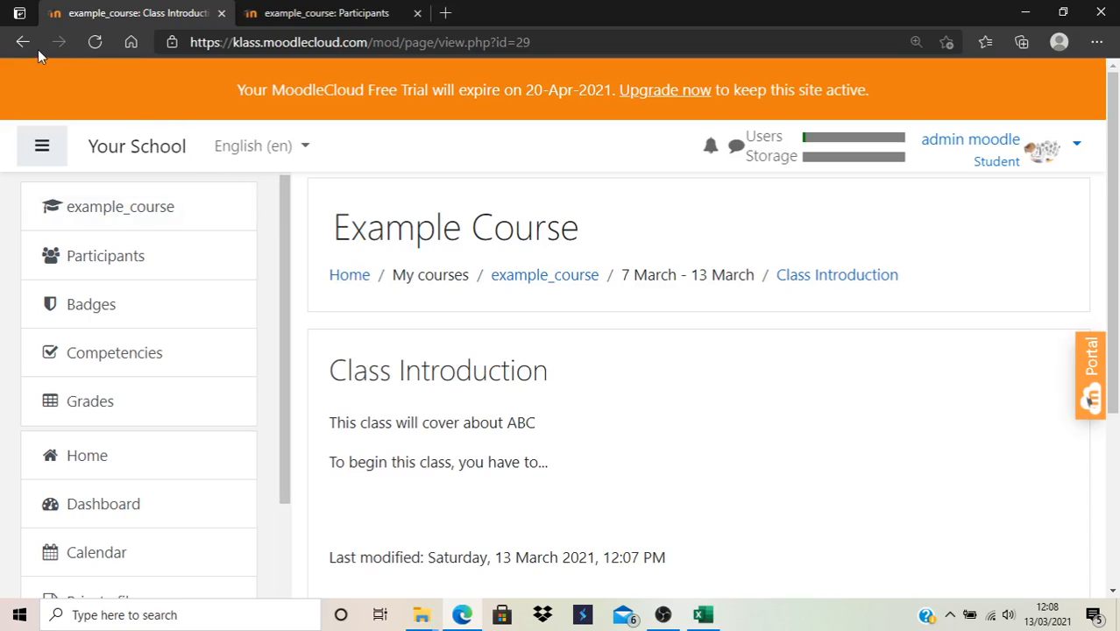
{"action": "left_click", "coordinate": [23, 44]}
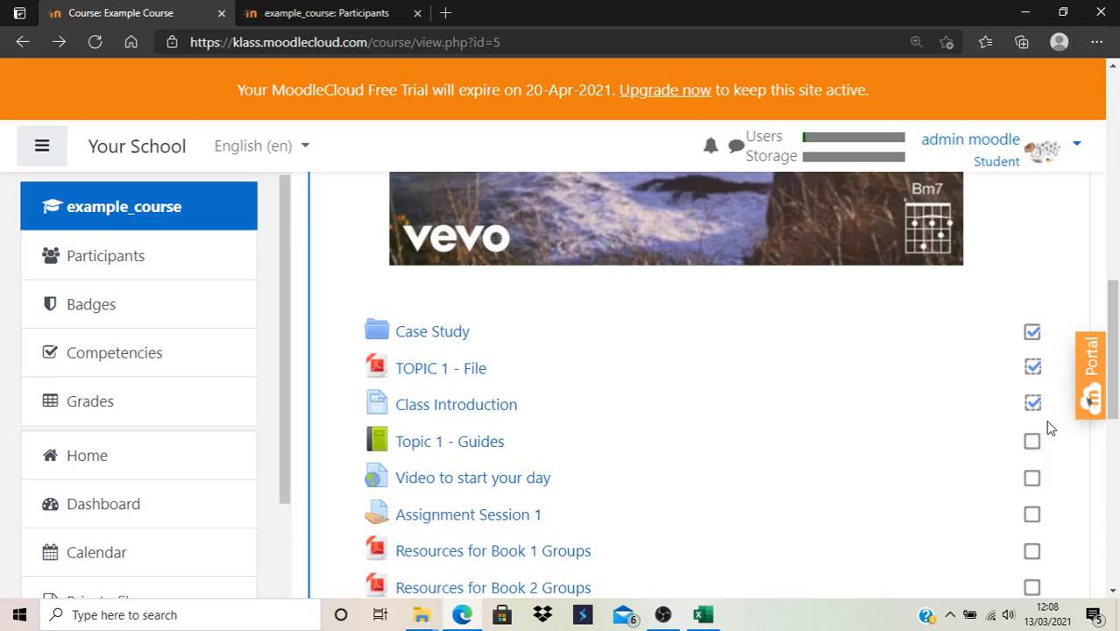
Return to the normal admin role and turn course editing on
{"action": "left_click", "coordinate": [1052, 156]}
{"action": "left_click", "coordinate": [948, 413]}
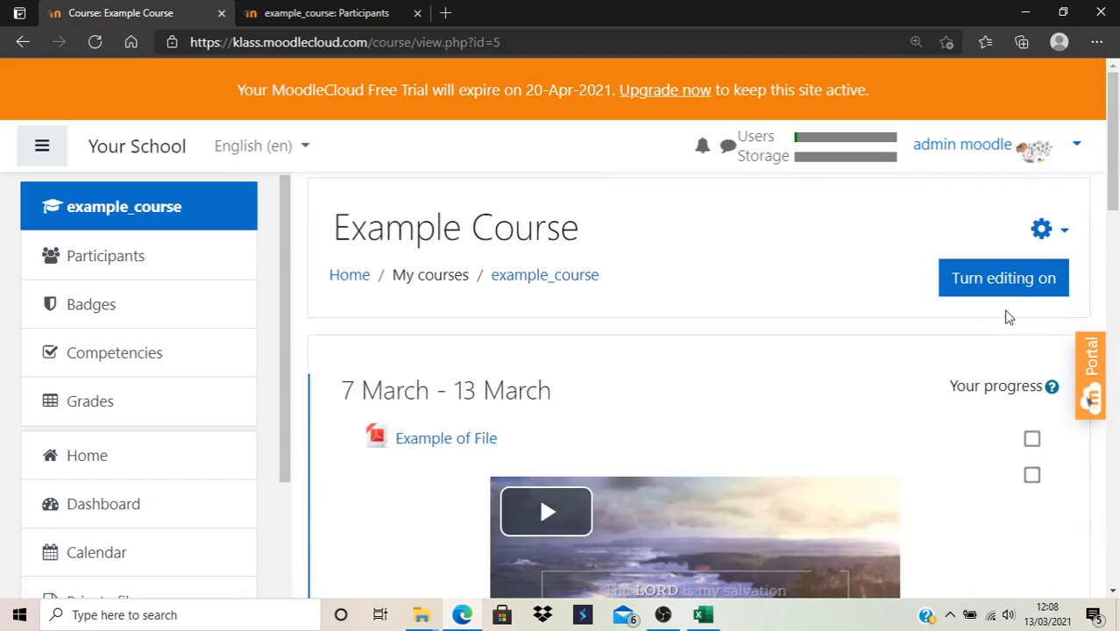
{"action": "left_click", "coordinate": [1006, 279]}
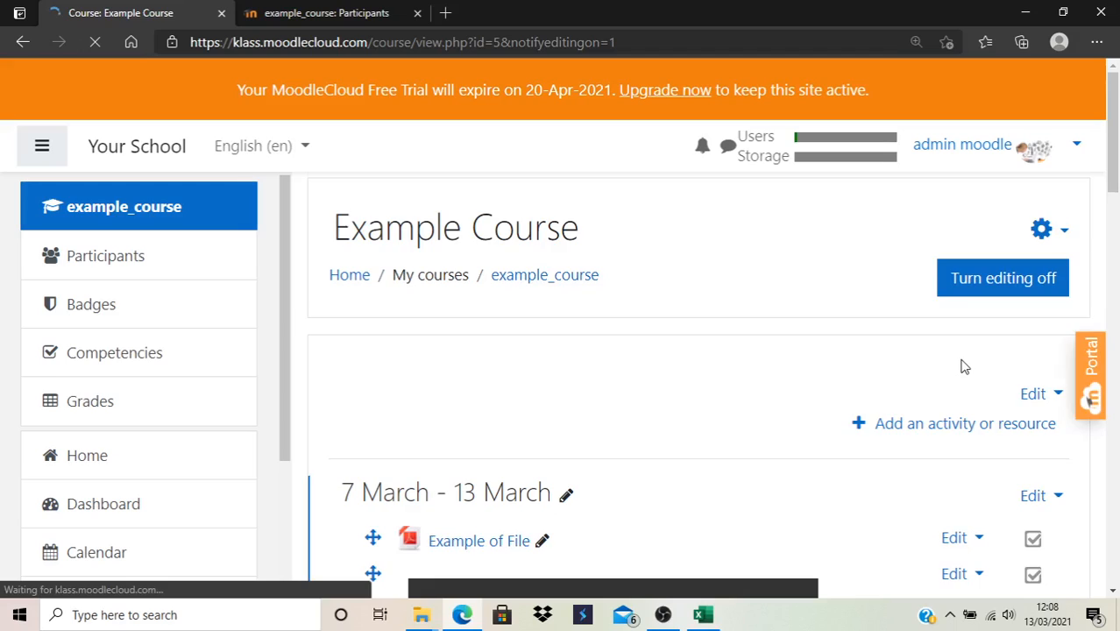
Open the settings of Assignment Session 1 and go to its activity completion section
{"action": "scroll", "coordinate": [964, 366], "scroll_direction": "up", "scroll_amount": 2}
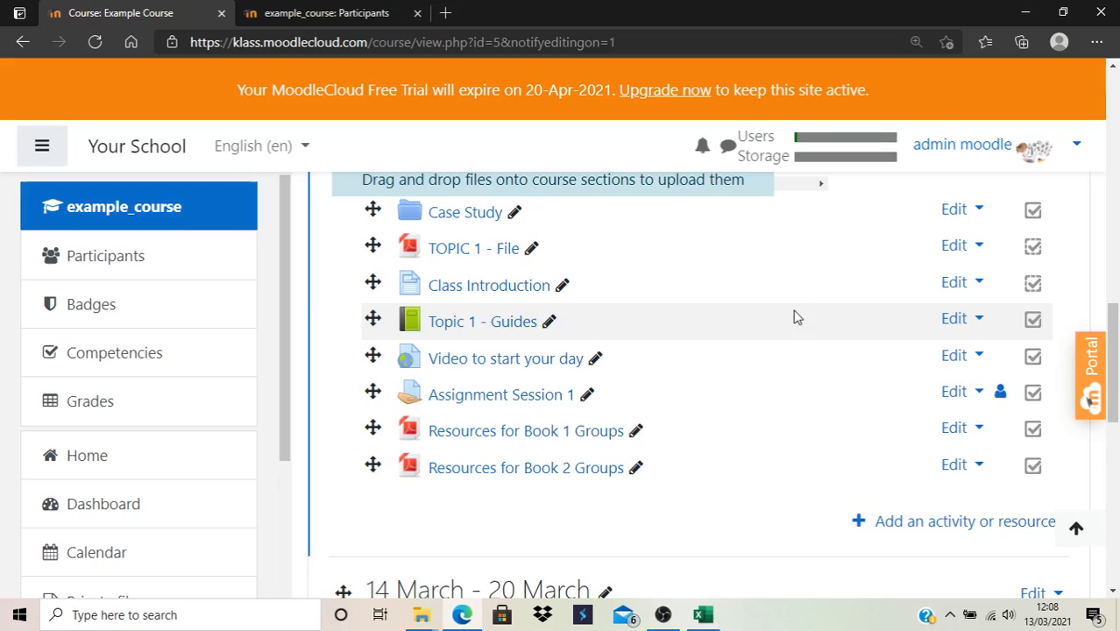
{"action": "left_click", "coordinate": [952, 393]}
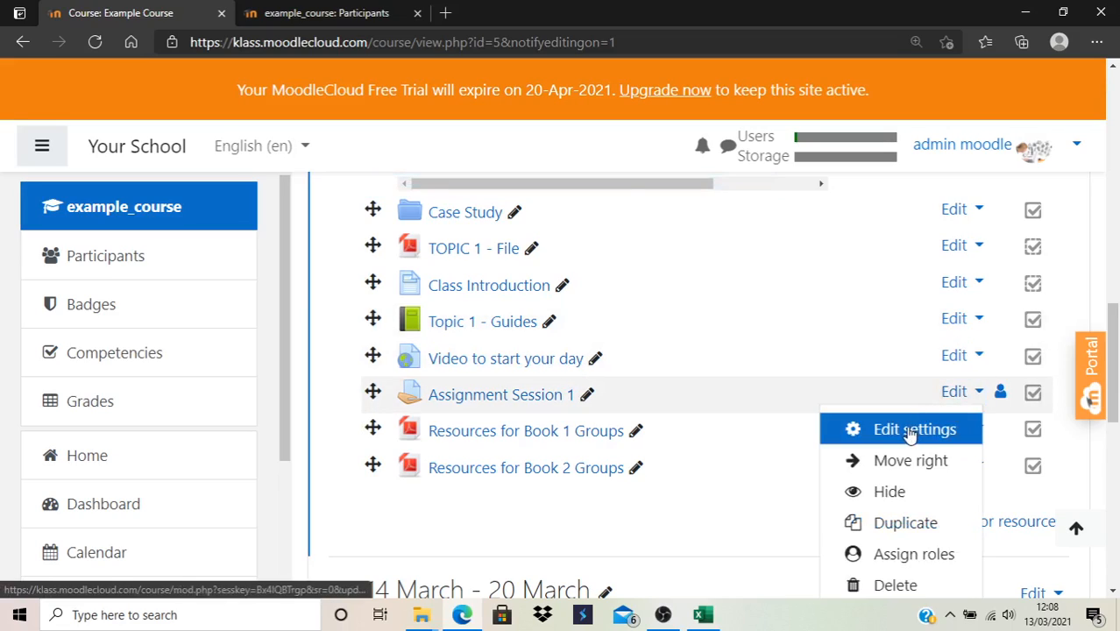
{"action": "left_click", "coordinate": [910, 430]}
{"action": "scroll", "coordinate": [857, 405], "scroll_direction": "down", "scroll_amount": 15}
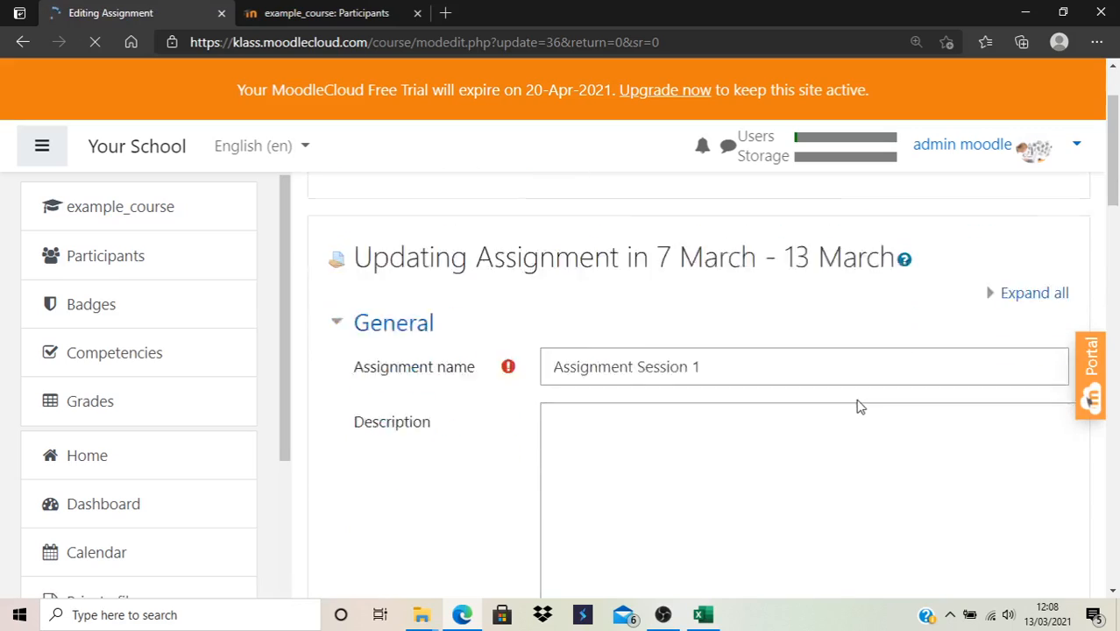
{"action": "scroll", "coordinate": [857, 409], "scroll_direction": "down", "scroll_amount": 10}
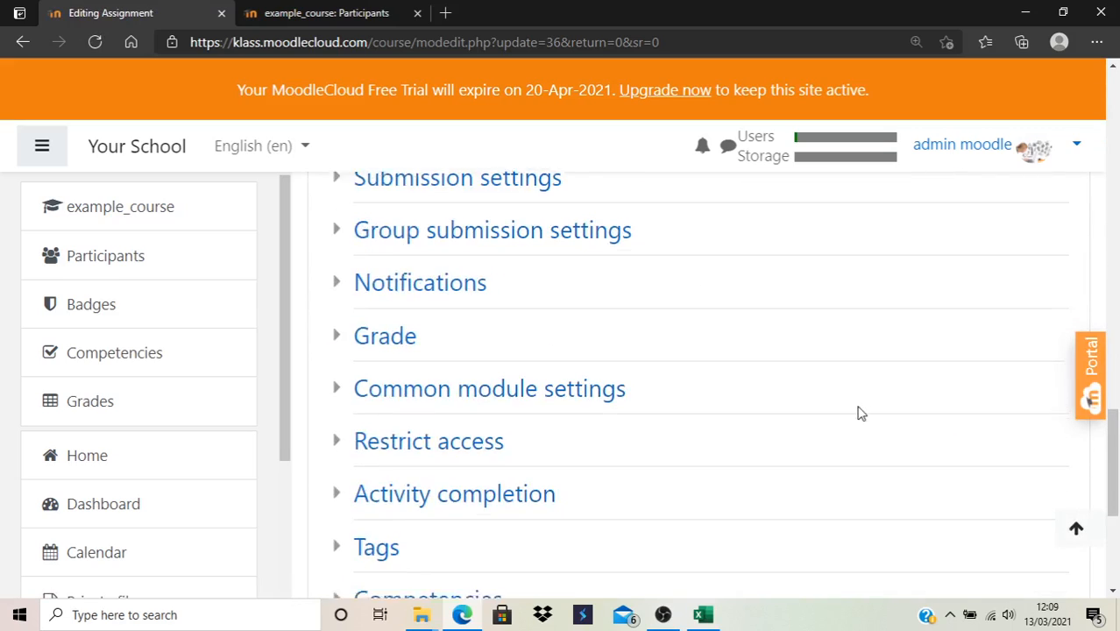
{"action": "scroll", "coordinate": [863, 413], "scroll_direction": "up", "scroll_amount": 2}
Set the assignment's completion tracking to "Show activity as complete when conditions are met", require students to view it, and save back to the course
{"action": "left_click", "coordinate": [339, 426]}
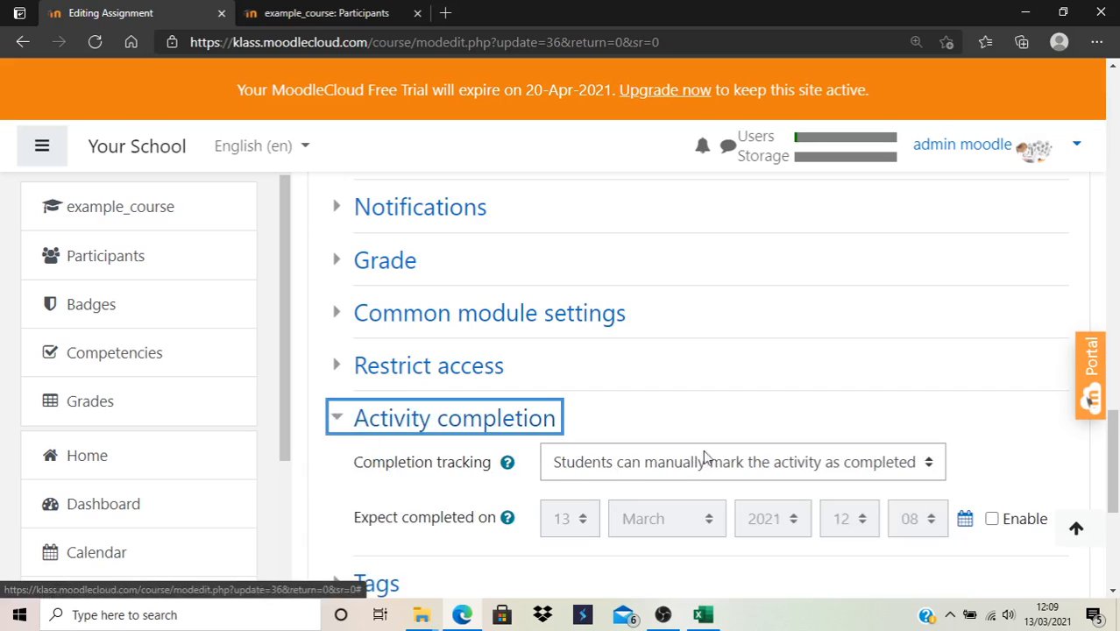
{"action": "left_click", "coordinate": [732, 465]}
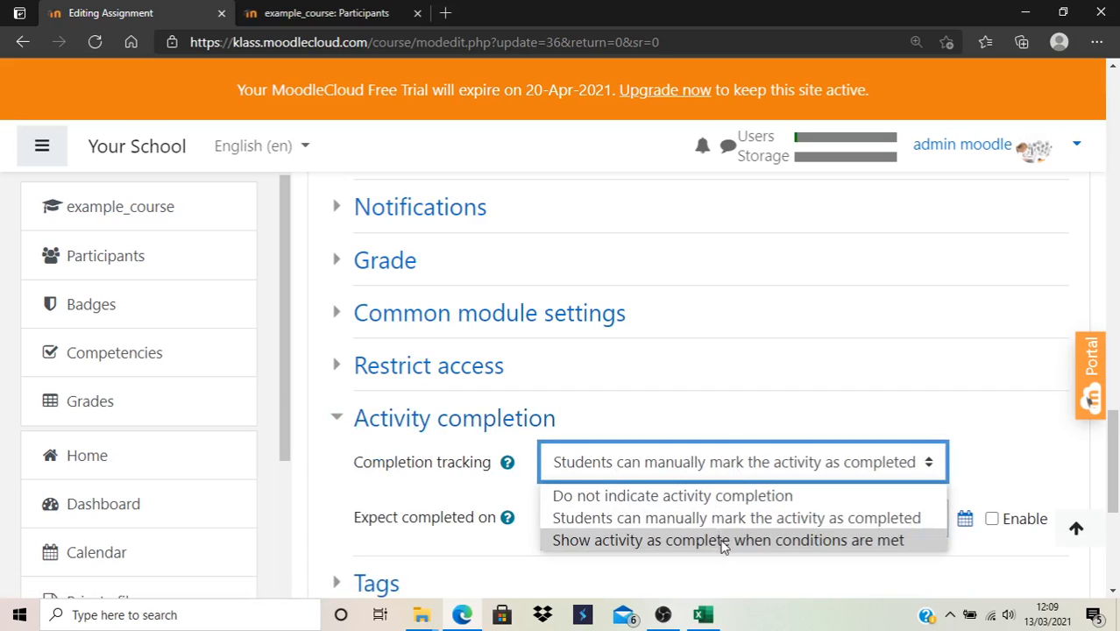
{"action": "left_click", "coordinate": [723, 541]}
{"action": "scroll", "coordinate": [788, 499], "scroll_direction": "down", "scroll_amount": 2}
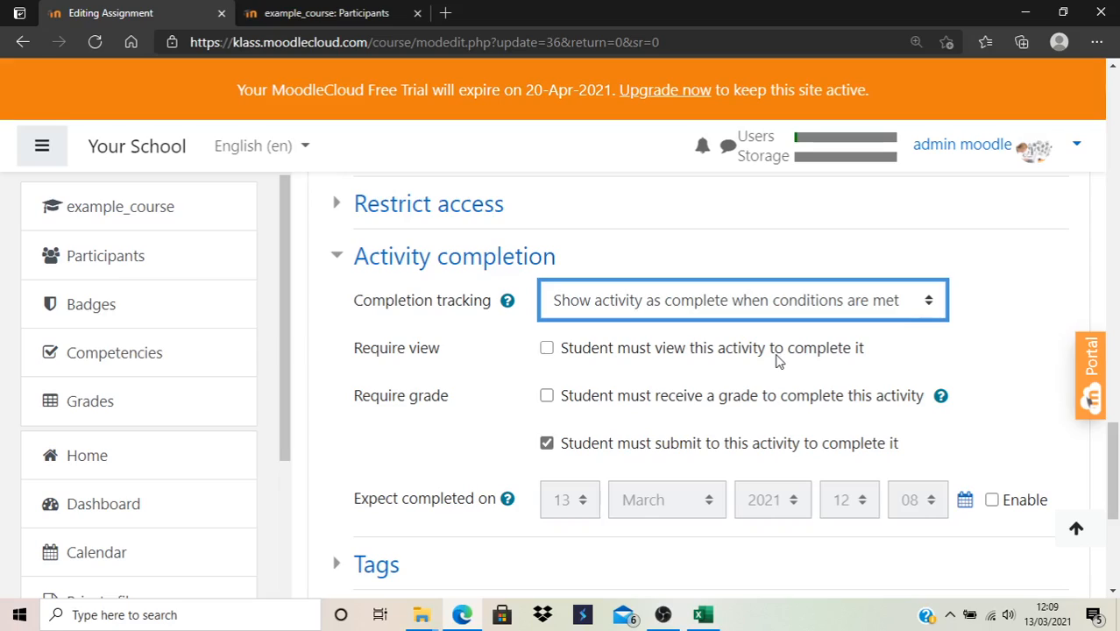
{"action": "left_click", "coordinate": [777, 352]}
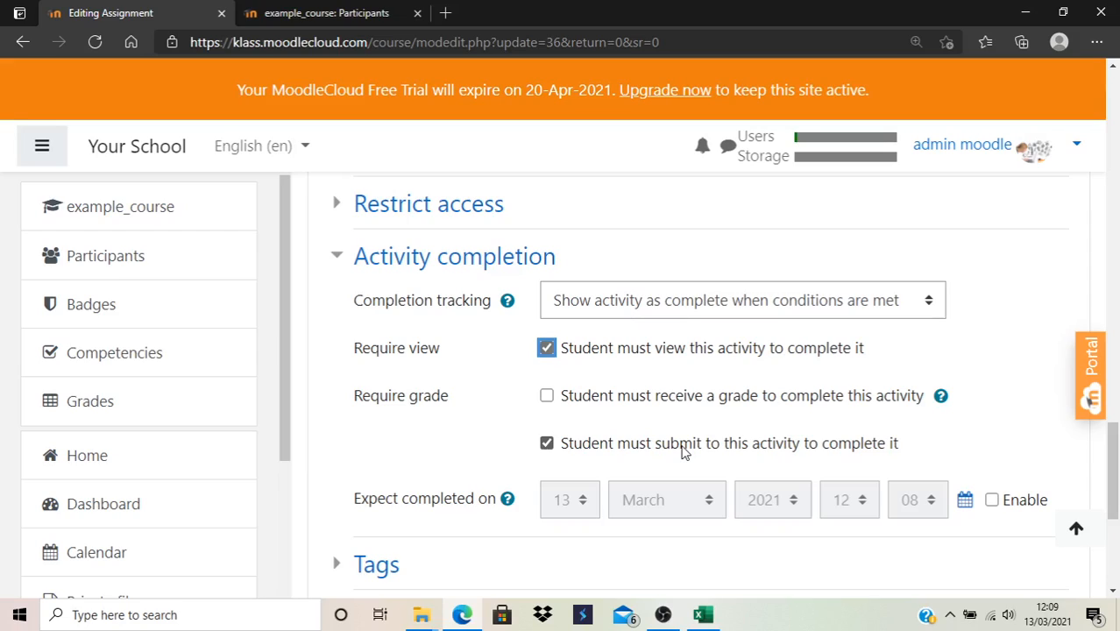
{"action": "scroll", "coordinate": [624, 421], "scroll_direction": "down", "scroll_amount": 1}
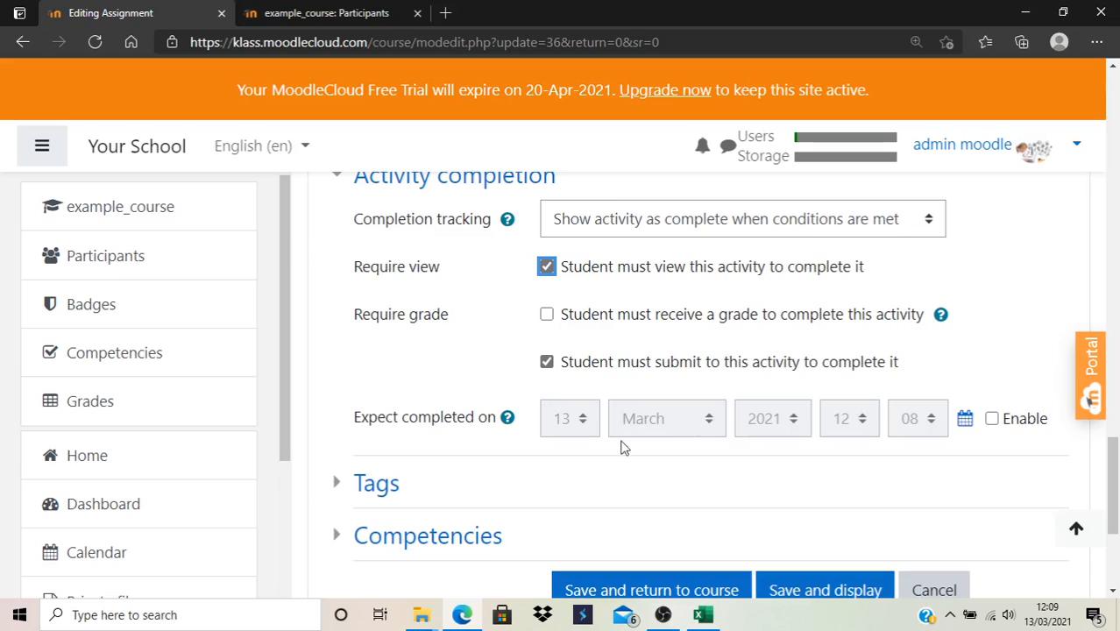
{"action": "left_click", "coordinate": [677, 595]}
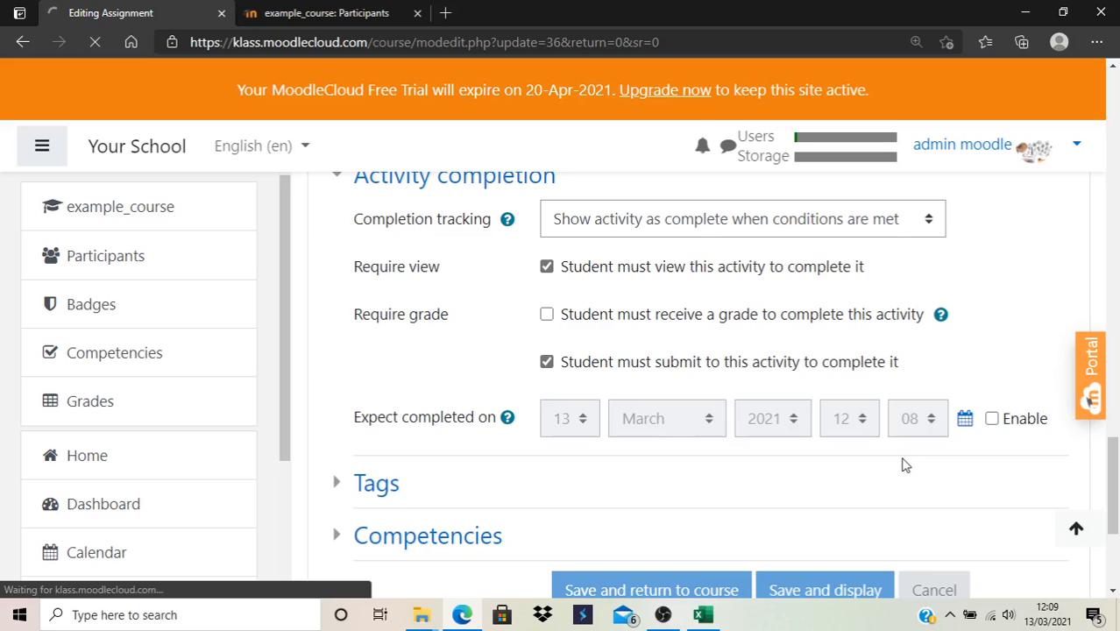
{"action": "scroll", "coordinate": [915, 460], "scroll_direction": "down", "scroll_amount": 13}
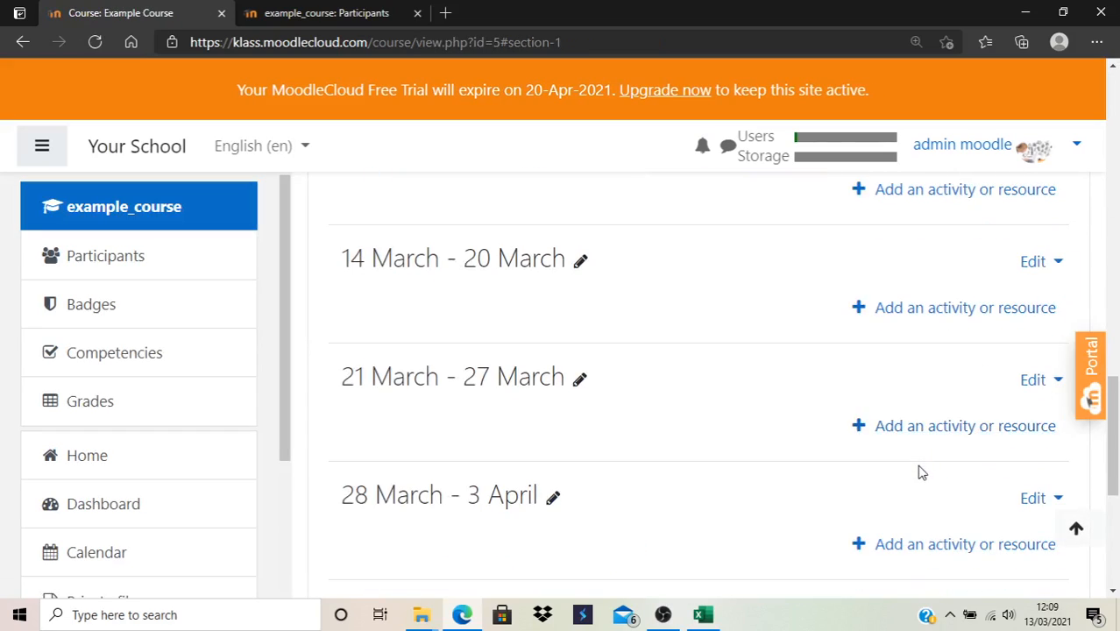
{"action": "scroll", "coordinate": [919, 471], "scroll_direction": "up", "scroll_amount": 4}
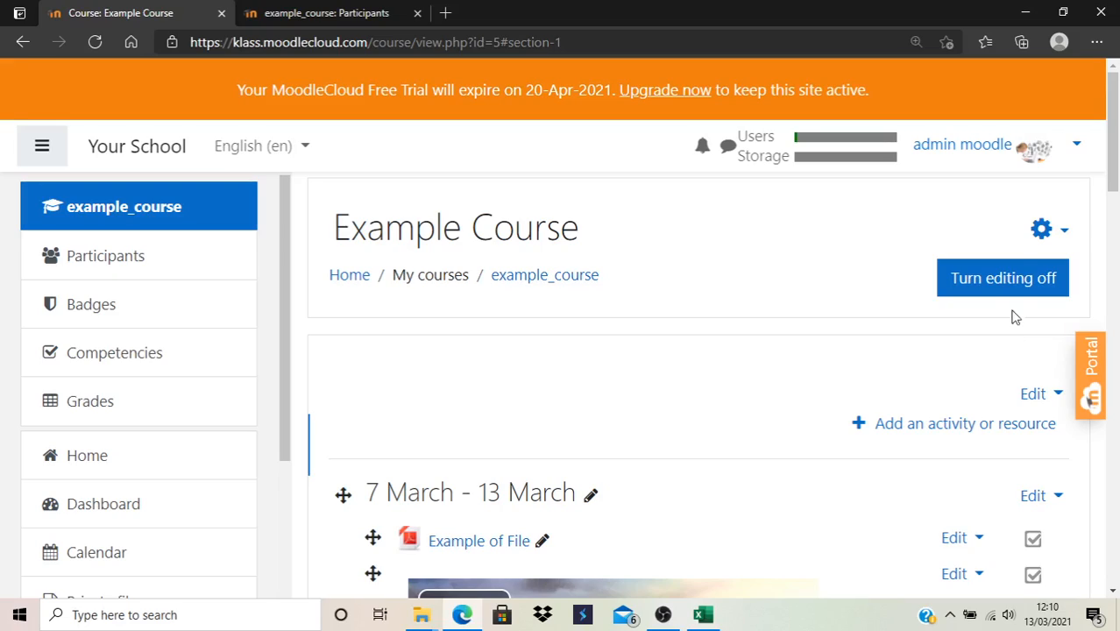
Open the activity completion report of Example Course from the full course administration page
{"action": "left_click", "coordinate": [1041, 232]}
{"action": "left_click", "coordinate": [844, 581]}
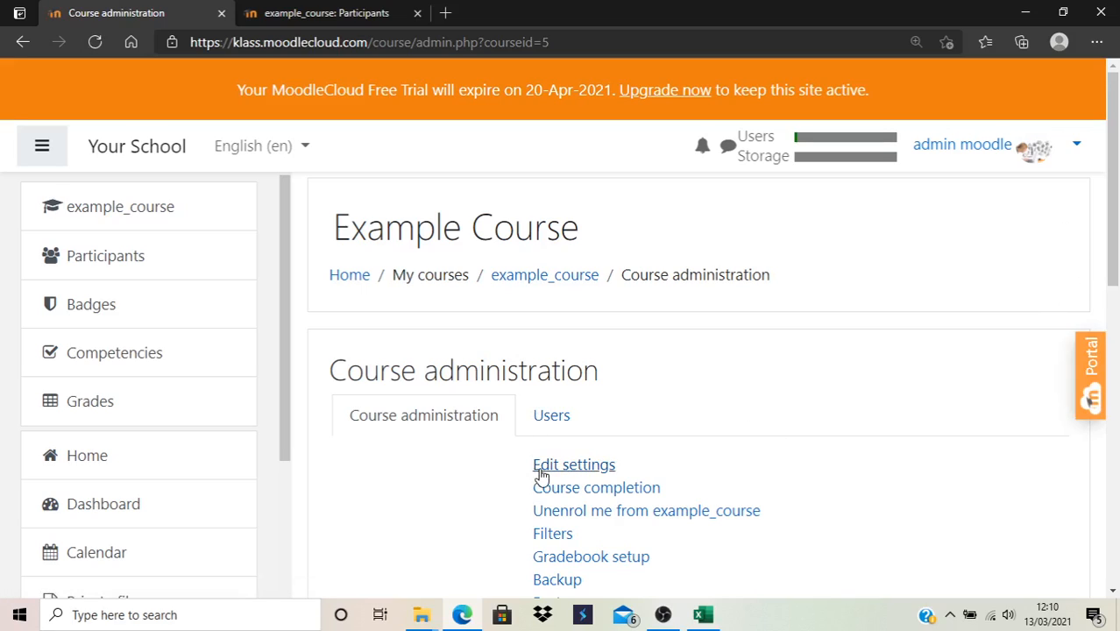
{"action": "scroll", "coordinate": [543, 474], "scroll_direction": "down", "scroll_amount": 3}
{"action": "scroll", "coordinate": [583, 469], "scroll_direction": "down", "scroll_amount": 3}
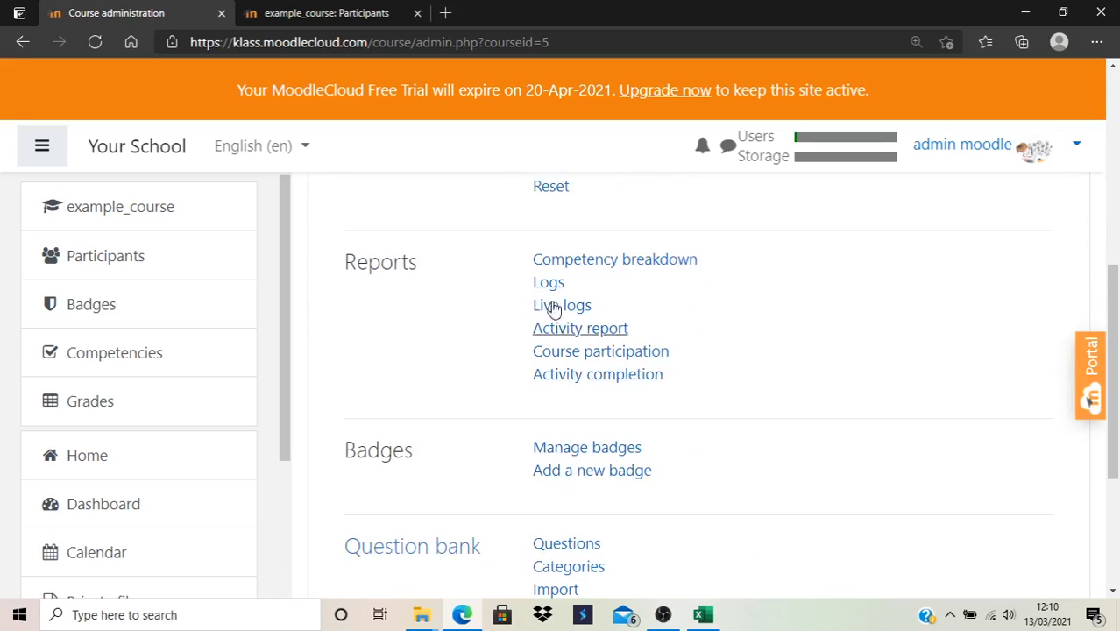
{"action": "left_click", "coordinate": [574, 376]}
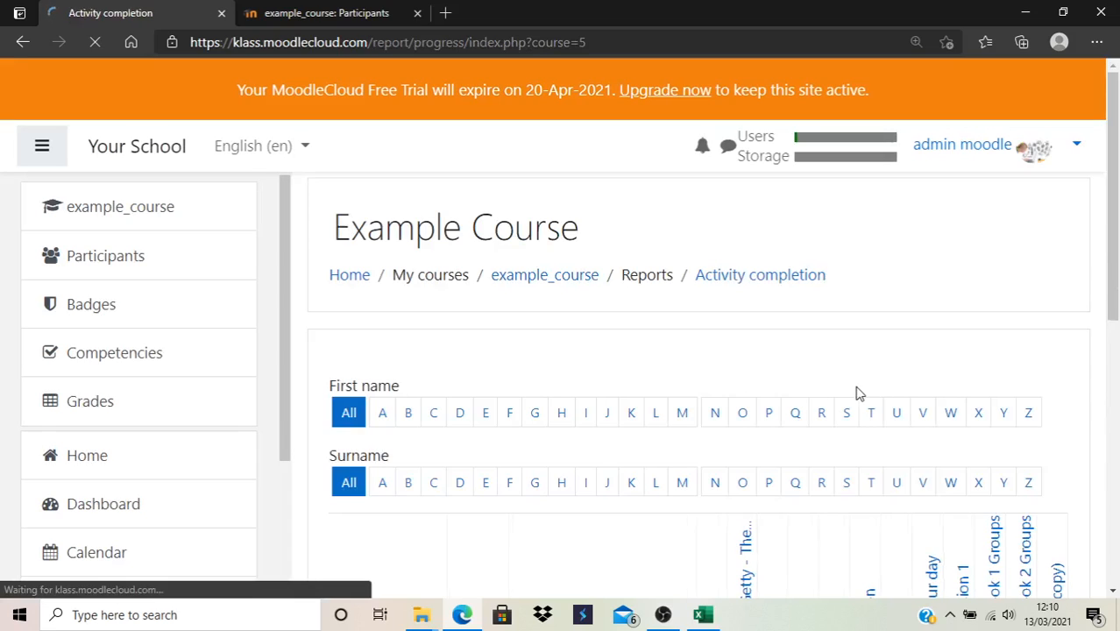
Examine each student's completion status for every activity in the report, including Class Introduction and Assignment Session 1, and check the available download formats
{"action": "scroll", "coordinate": [859, 395], "scroll_direction": "down", "scroll_amount": 3}
{"action": "scroll", "coordinate": [858, 397], "scroll_direction": "up", "scroll_amount": 1}
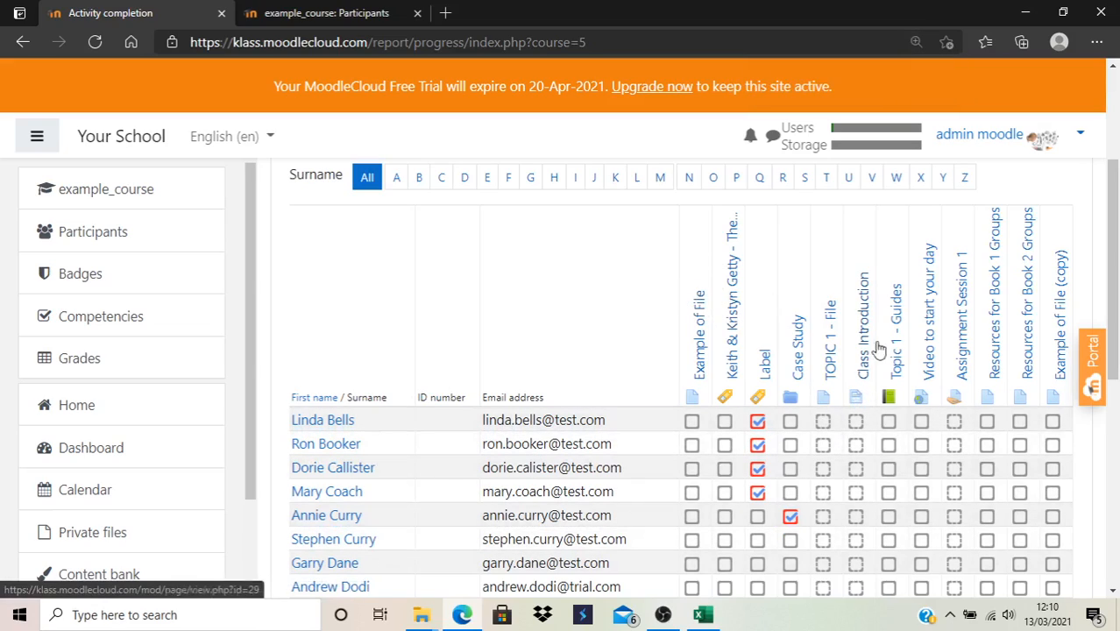
{"action": "scroll", "coordinate": [830, 445], "scroll_direction": "down", "scroll_amount": 1}
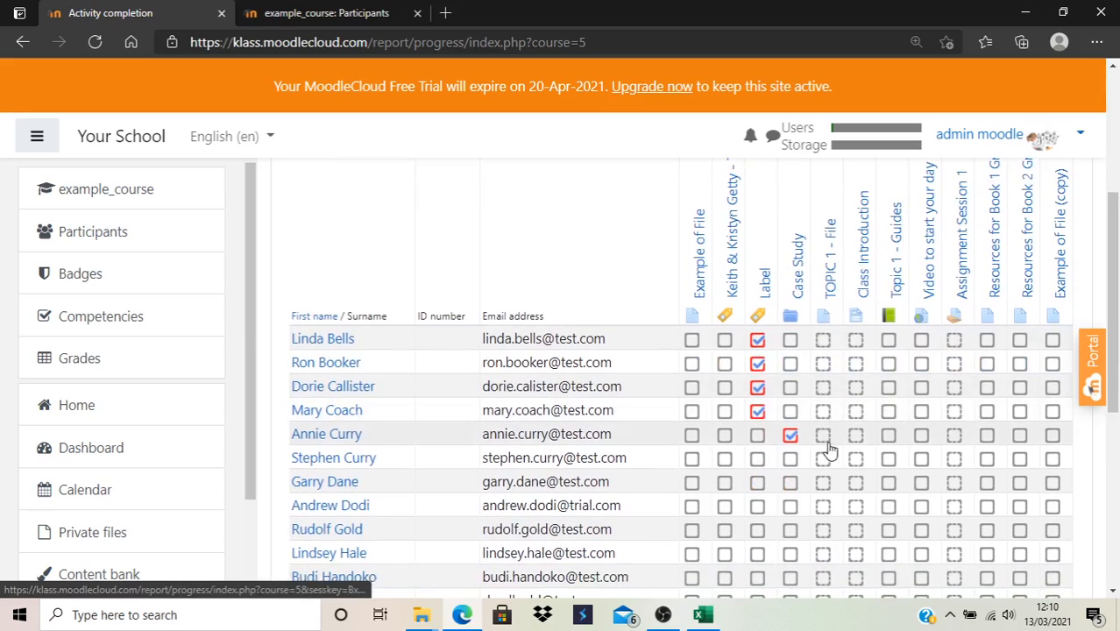
{"action": "scroll", "coordinate": [831, 450], "scroll_direction": "down", "scroll_amount": 1}
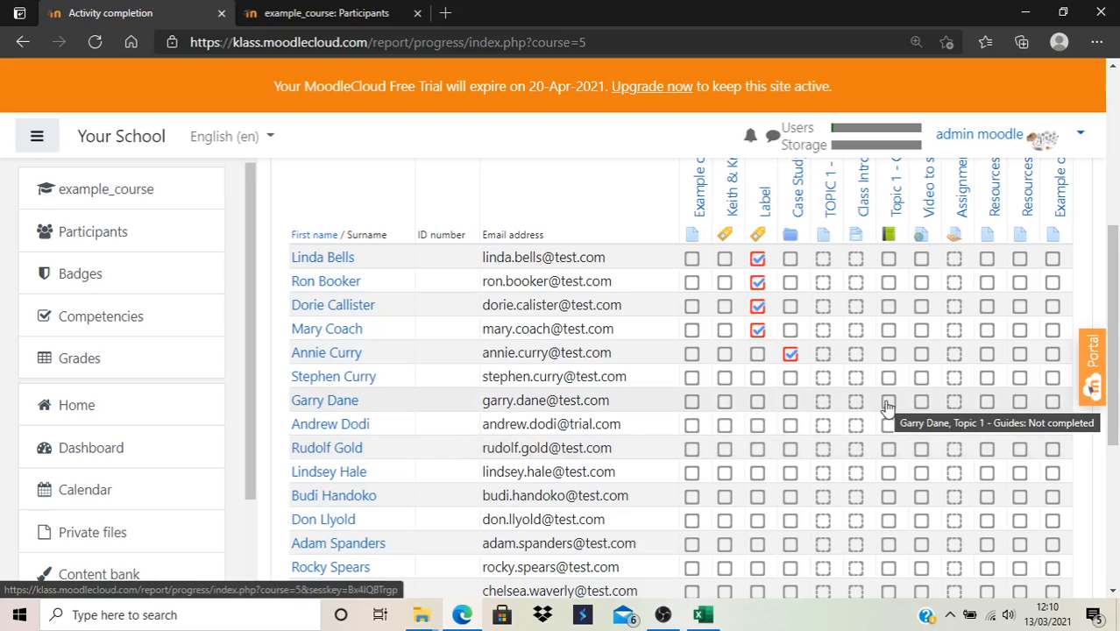
{"action": "scroll", "coordinate": [863, 394], "scroll_direction": "down", "scroll_amount": 4}
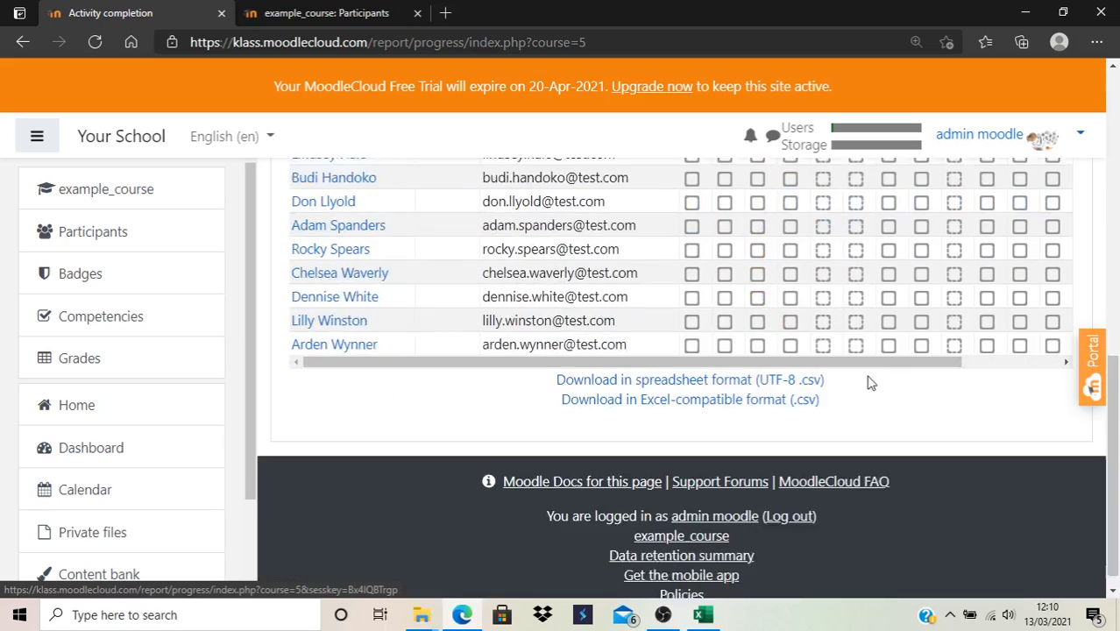
{"action": "scroll", "coordinate": [878, 399], "scroll_direction": "up", "scroll_amount": 3}
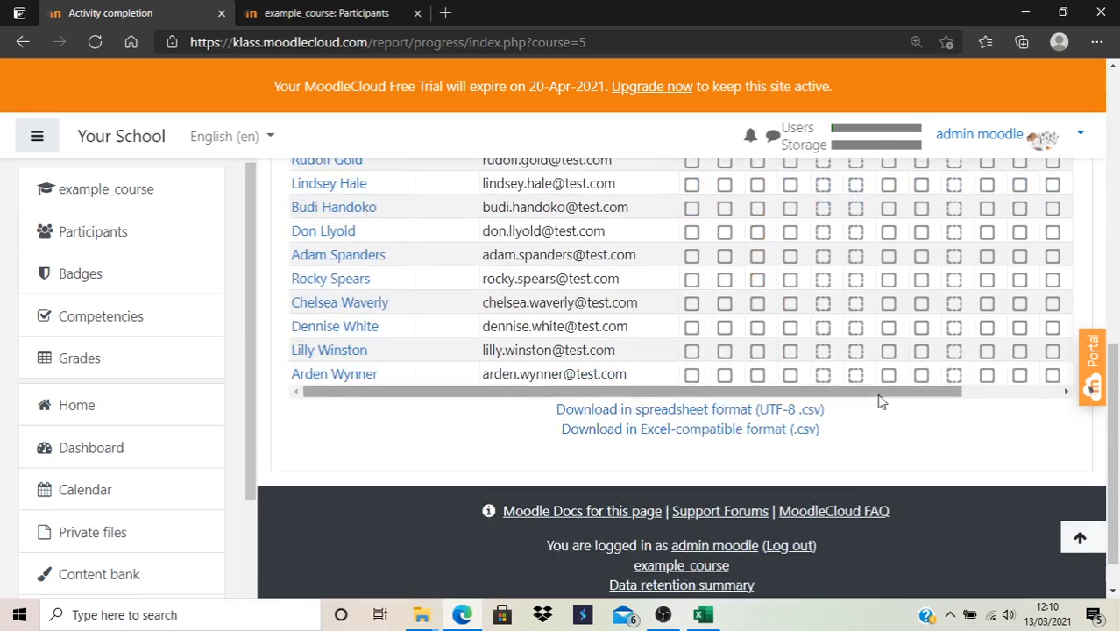
{"action": "scroll", "coordinate": [883, 402], "scroll_direction": "up", "scroll_amount": 2}
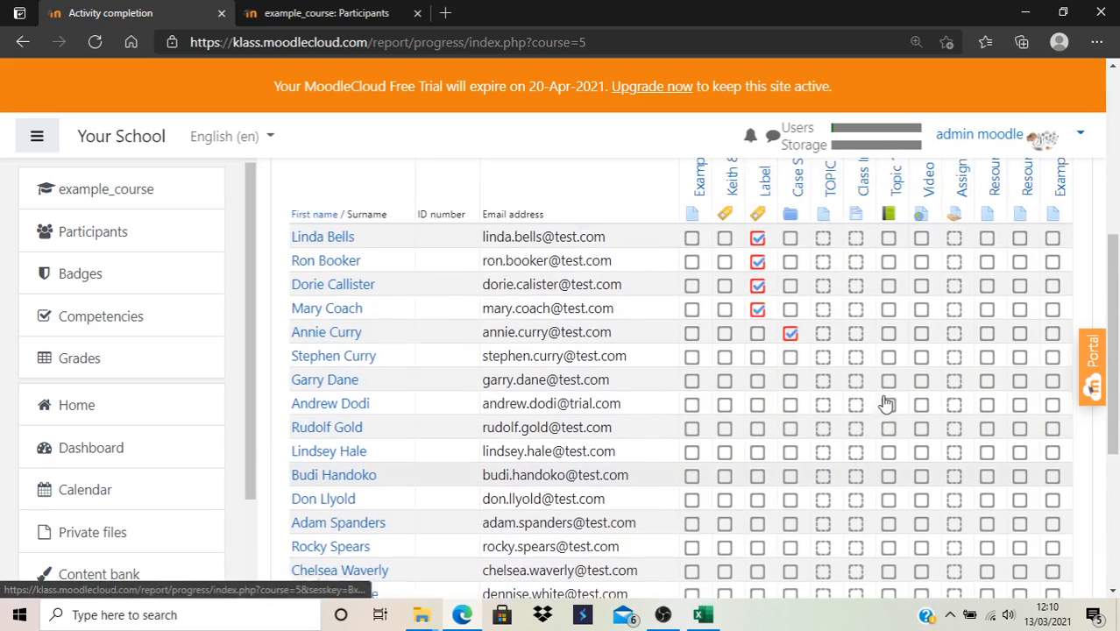